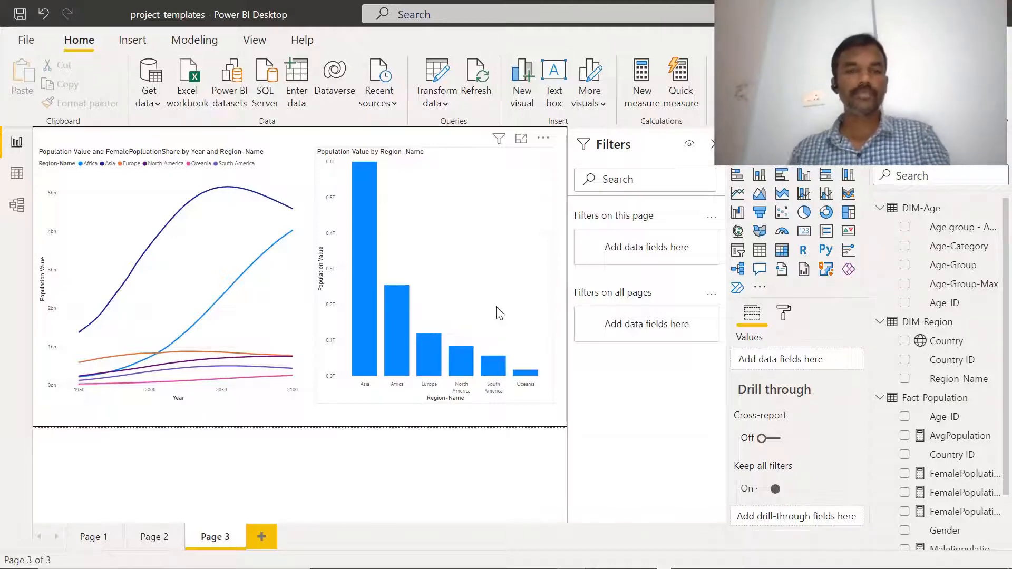
Step: Add the Country field to the bar chart's axis and place it above Region-Name
left_click(466, 296)
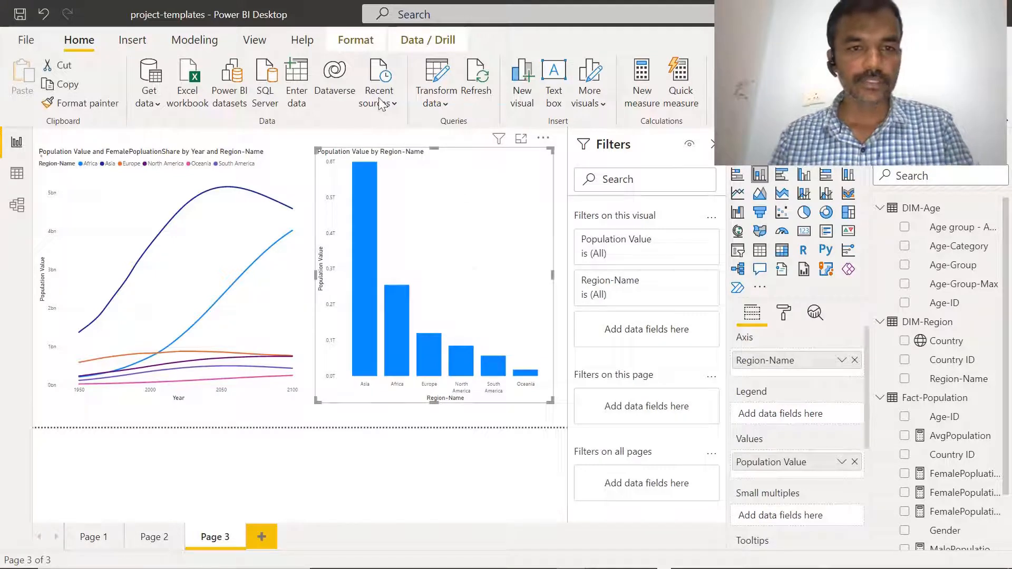
left_click(430, 42)
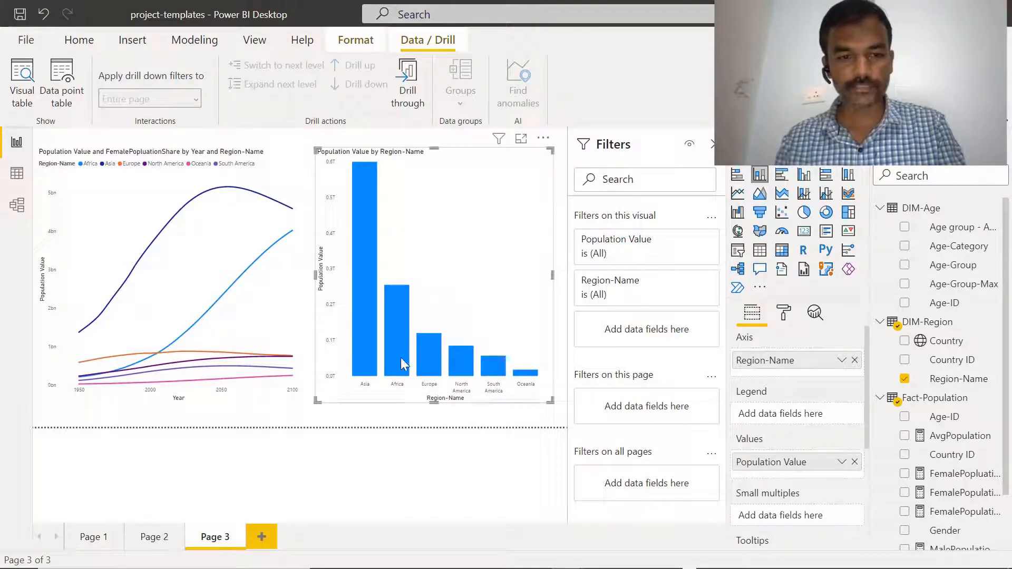
mouse_move(400, 312)
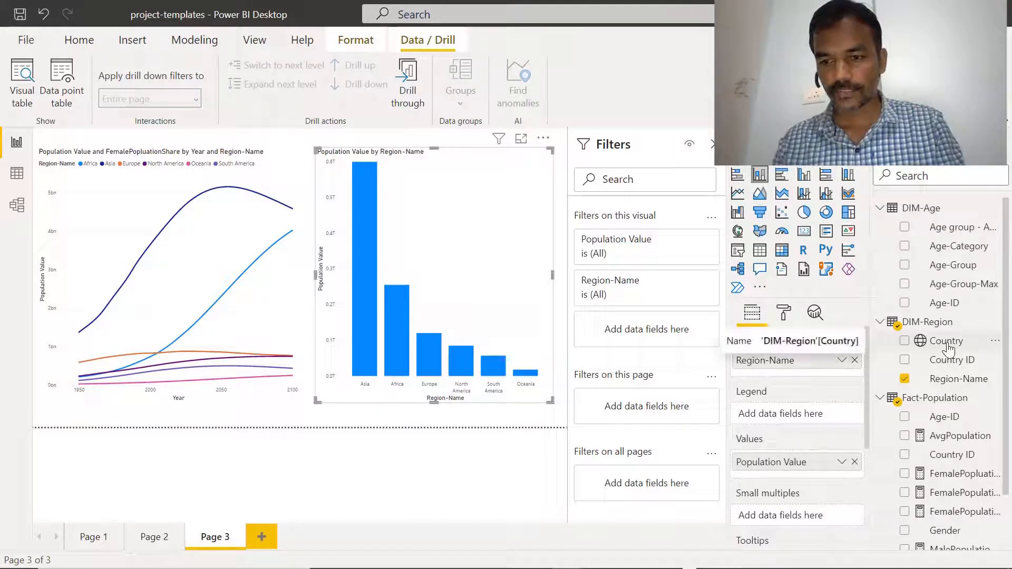
left_click_drag(947, 348, 789, 373)
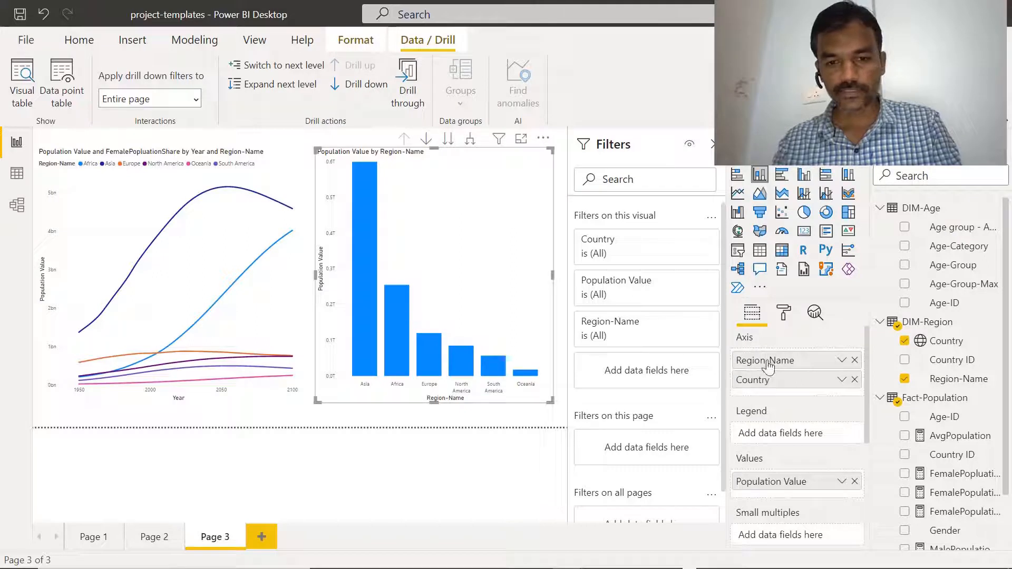
left_click_drag(787, 360, 782, 379)
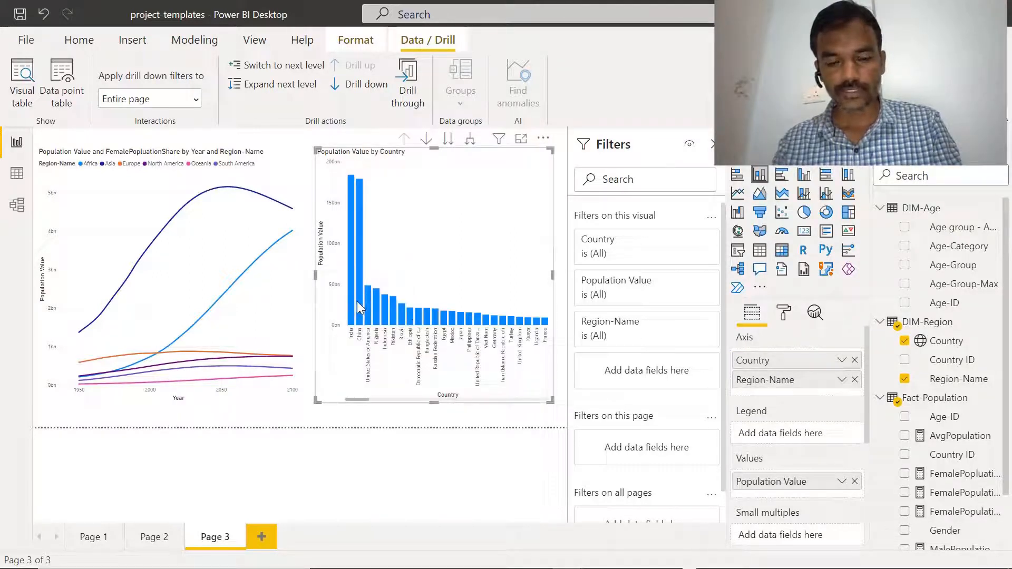
Step: Move the bar chart to its next level and back up, and remove Country from its axis
mouse_move(354, 305)
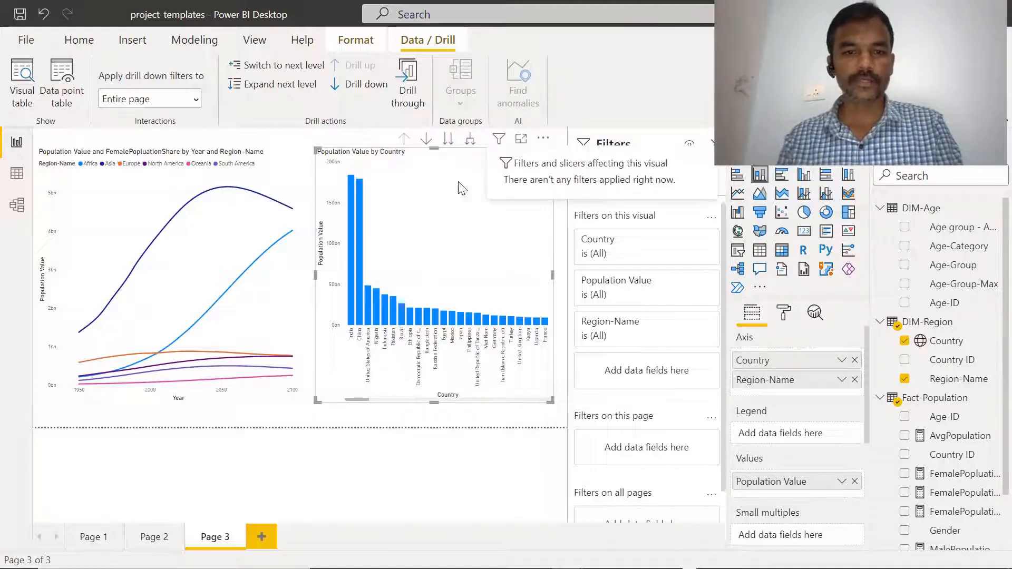
left_click(448, 138)
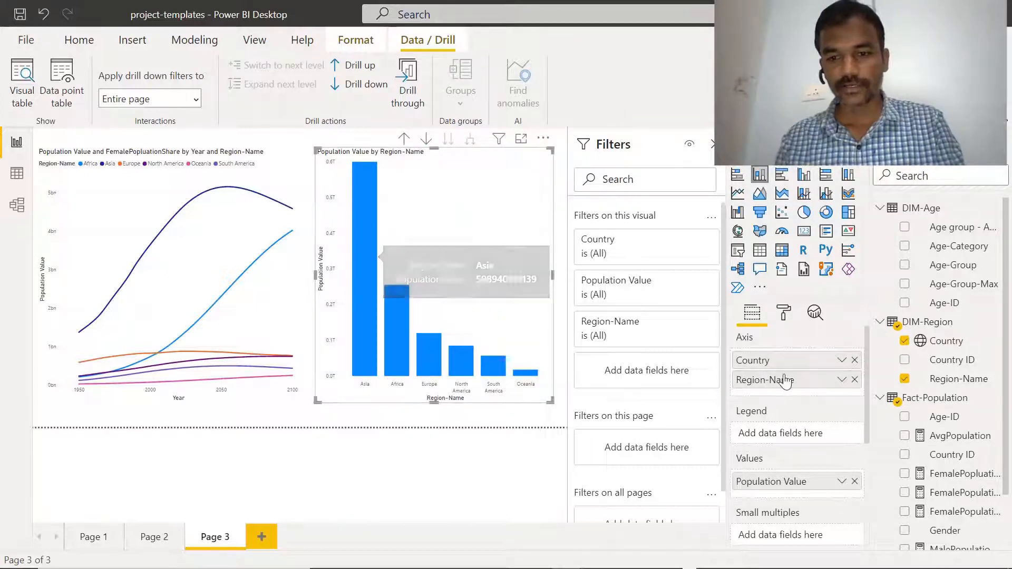
left_click(403, 139)
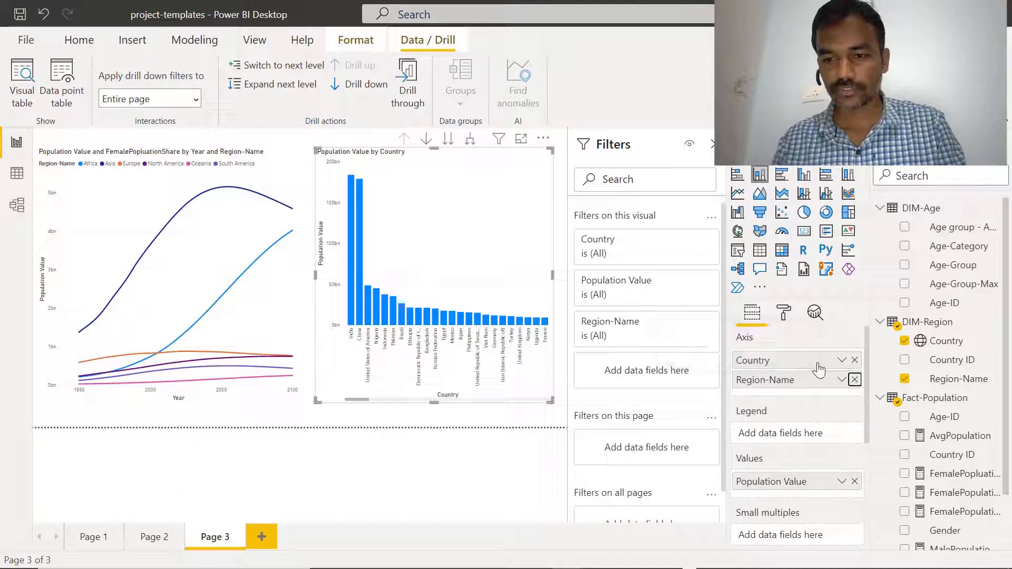
left_click(854, 360)
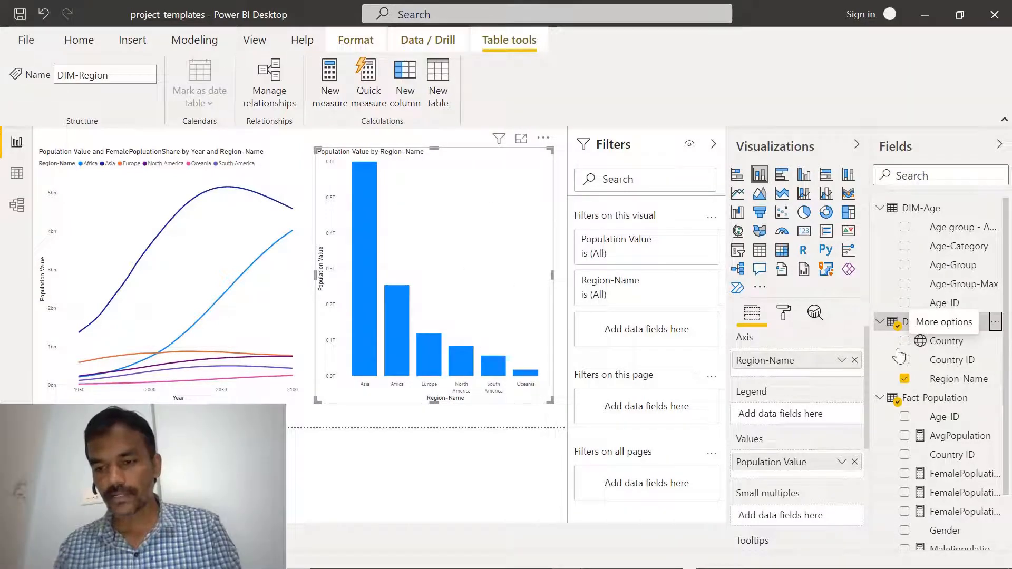
Step: Create a hierarchy from the Region-Name field in DIM-Region and add its Region-Name level to the bar chart
right_click(951, 379)
left_click(889, 118)
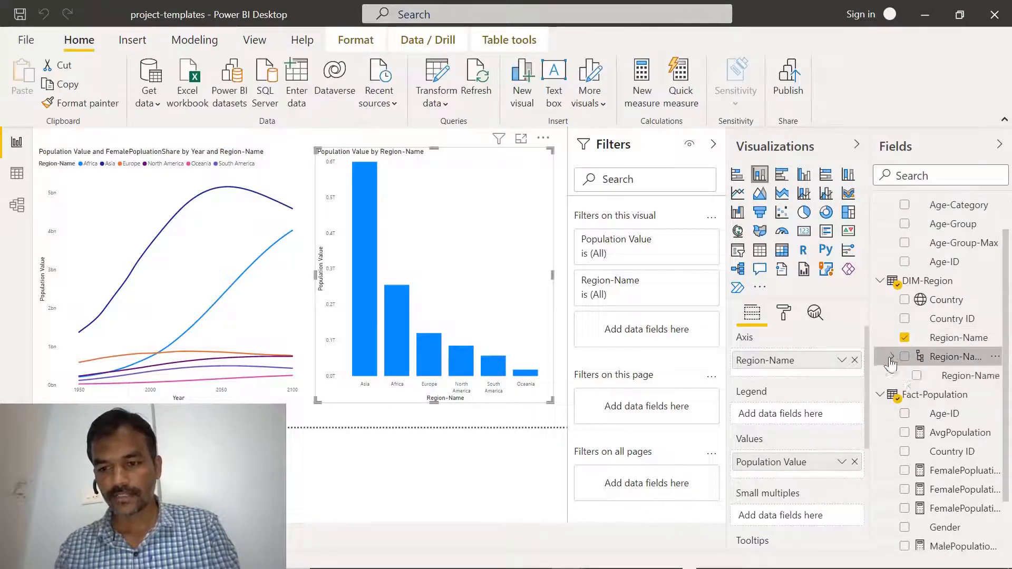
left_click(969, 376)
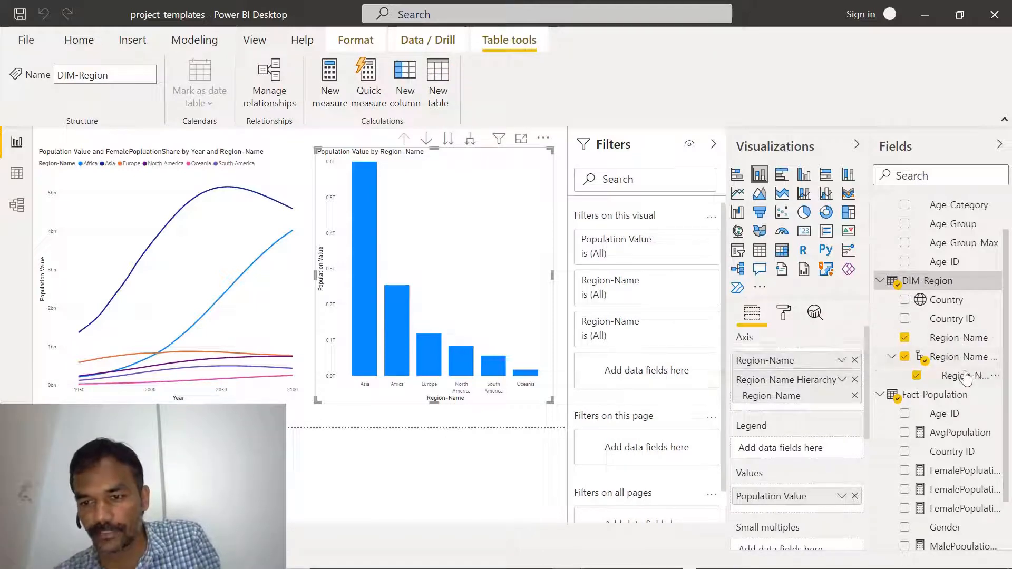
Step: Add the Country field of DIM-Region to the Region-Name Hierarchy
left_click(942, 306)
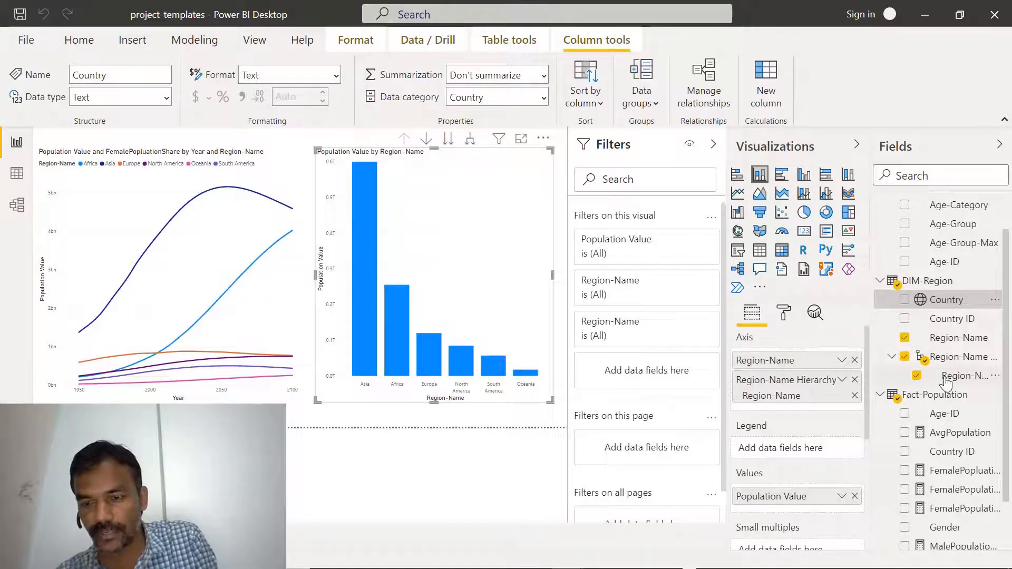
left_click(996, 300)
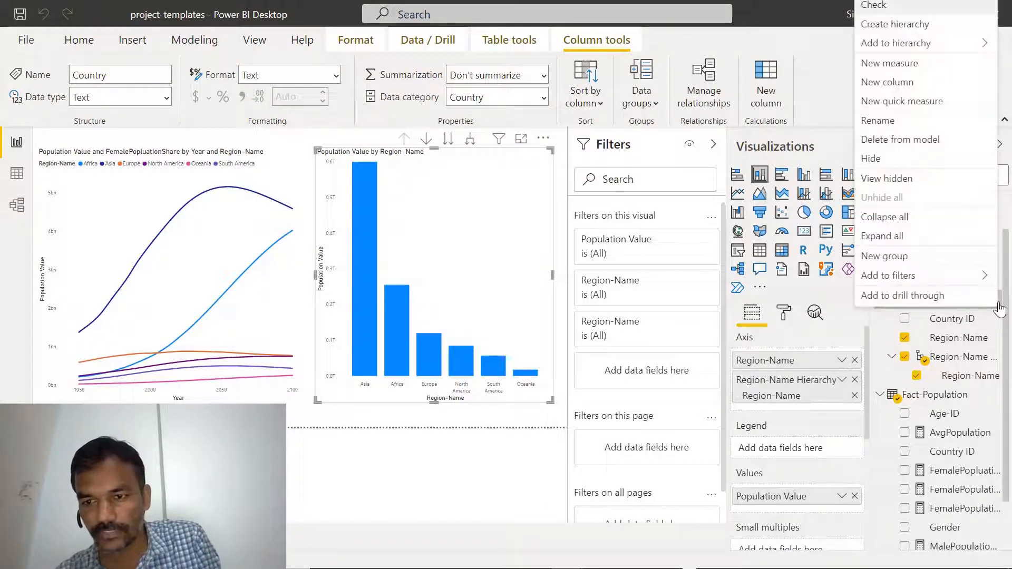
mouse_move(956, 51)
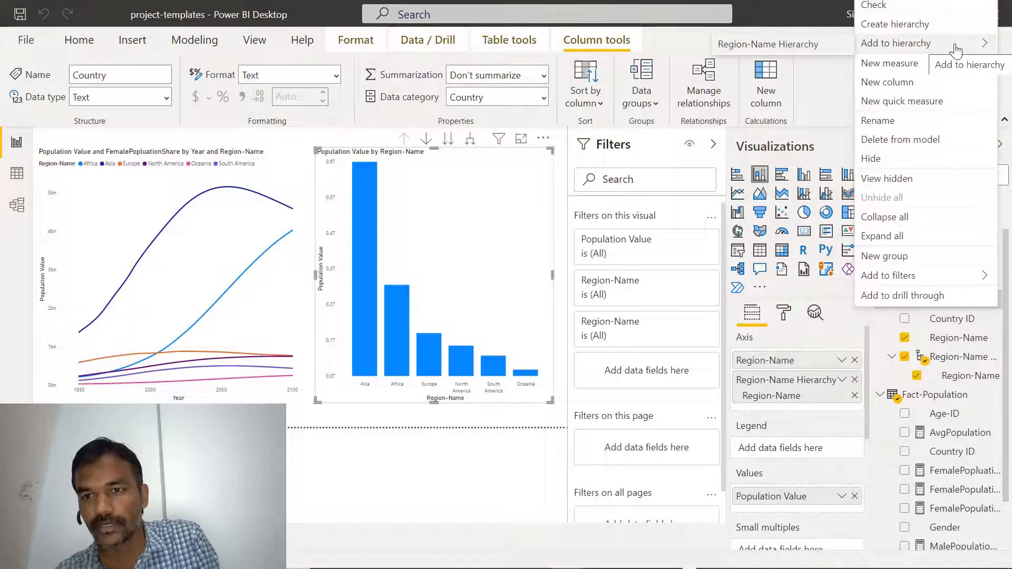
left_click(794, 51)
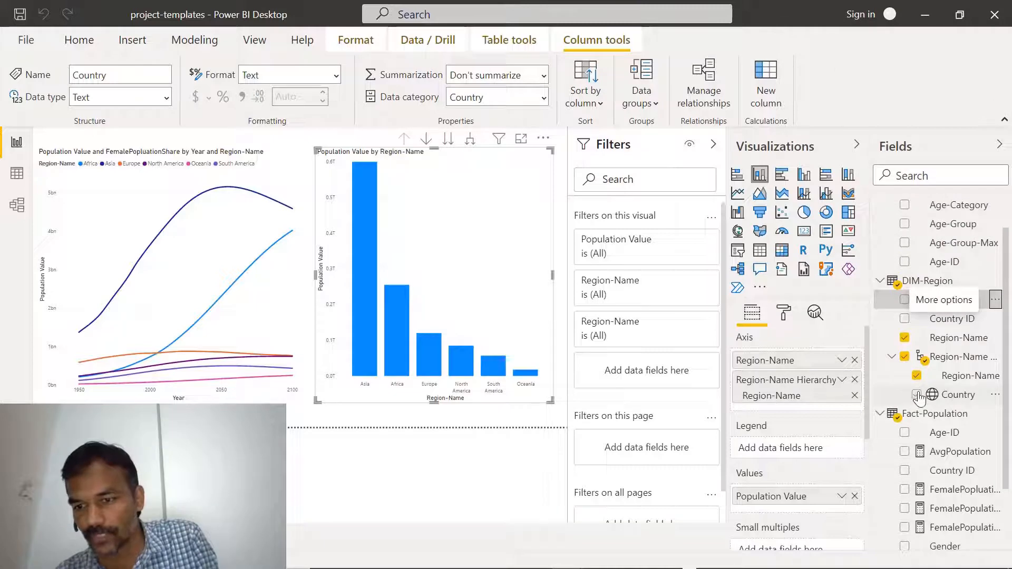
Step: Include the hierarchy's Country level in the bar chart and remove the standalone Region-Name field from the axis
left_click(918, 396)
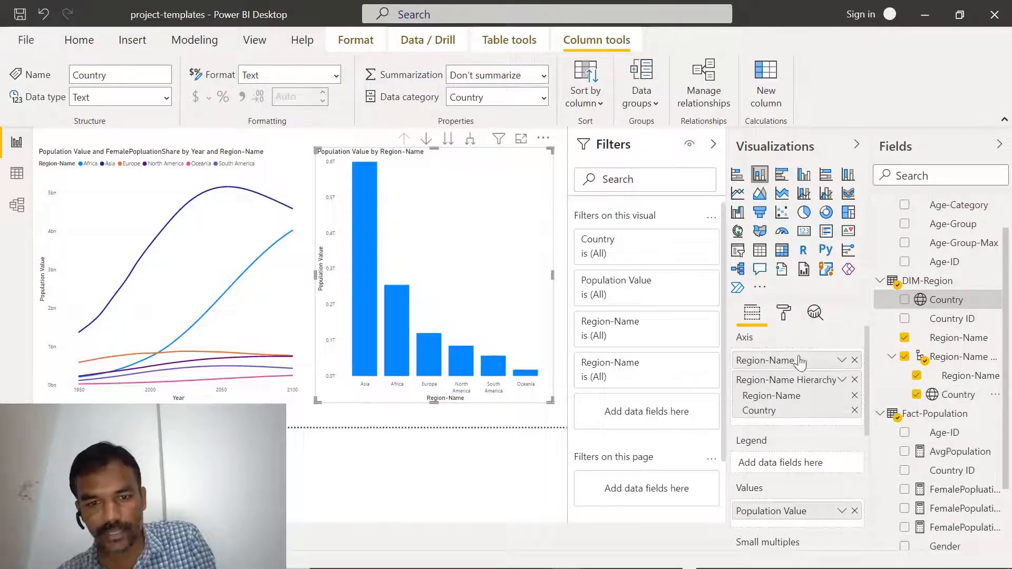
left_click(854, 360)
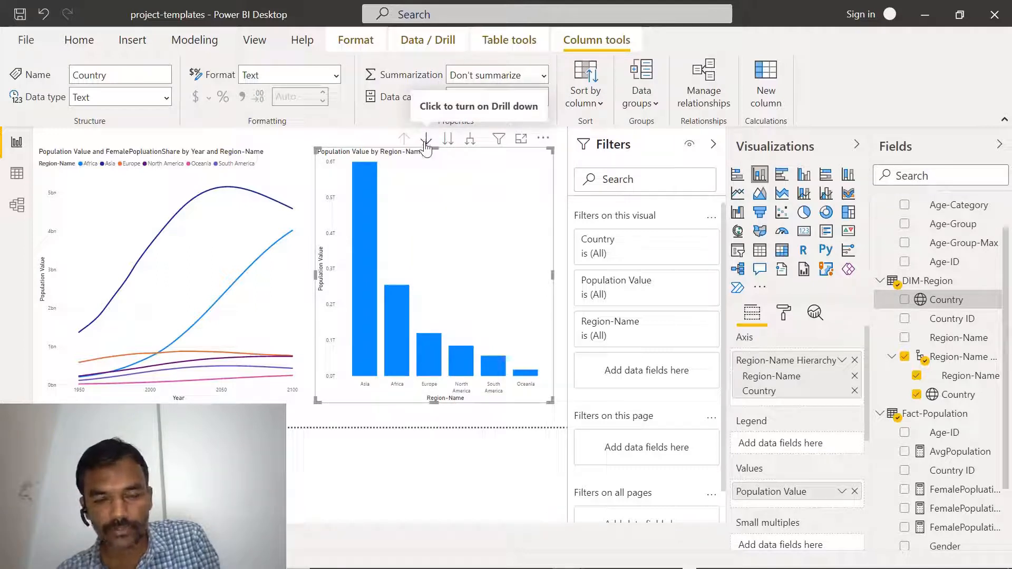
Step: Switch the whole bar chart to the Country level and return it to the Region-Name level
left_click(448, 141)
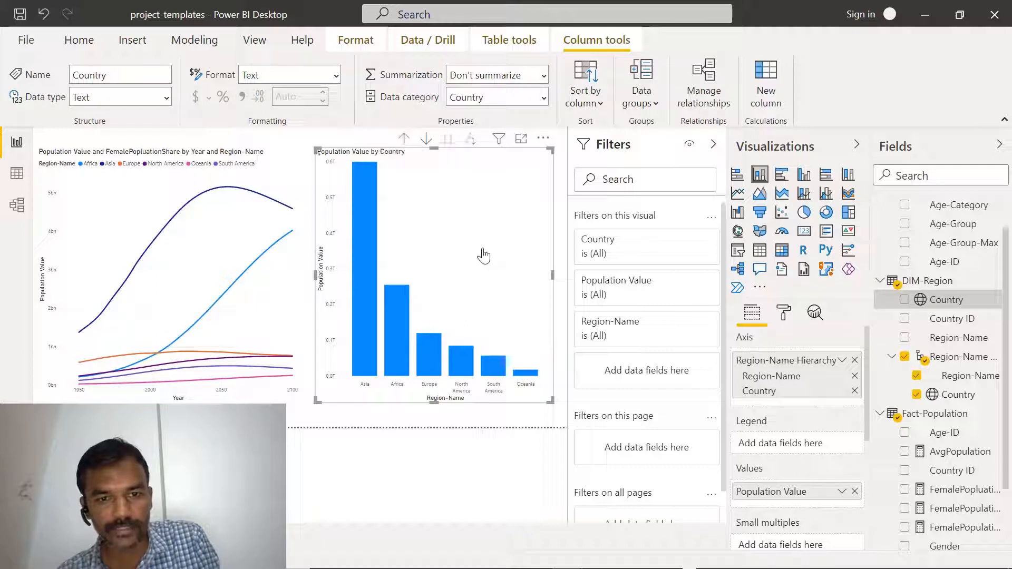
left_click(404, 138)
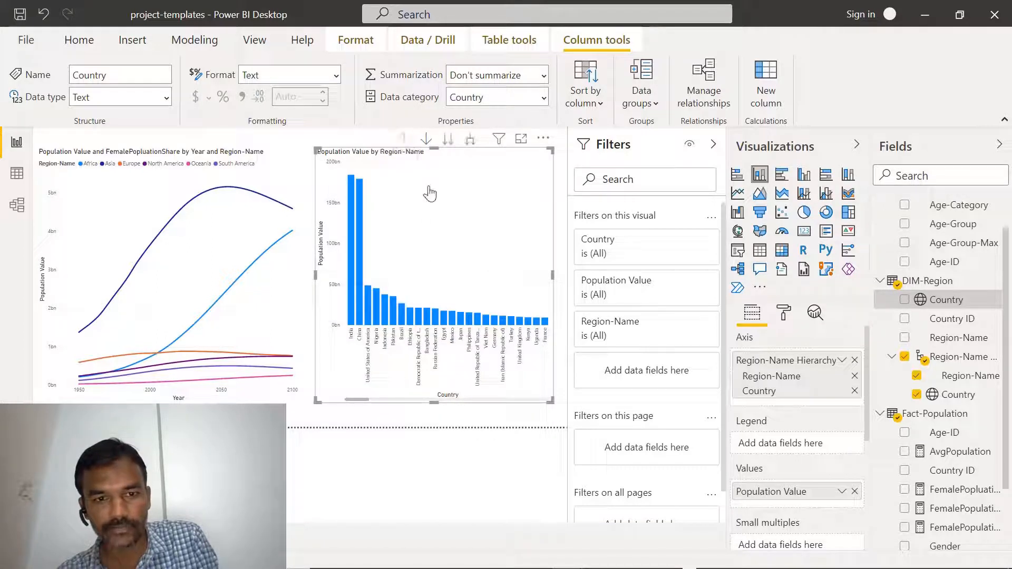
Step: Turn on drill-down mode for the bar chart and drill into Asia twice, returning to the region level each time
left_click(425, 141)
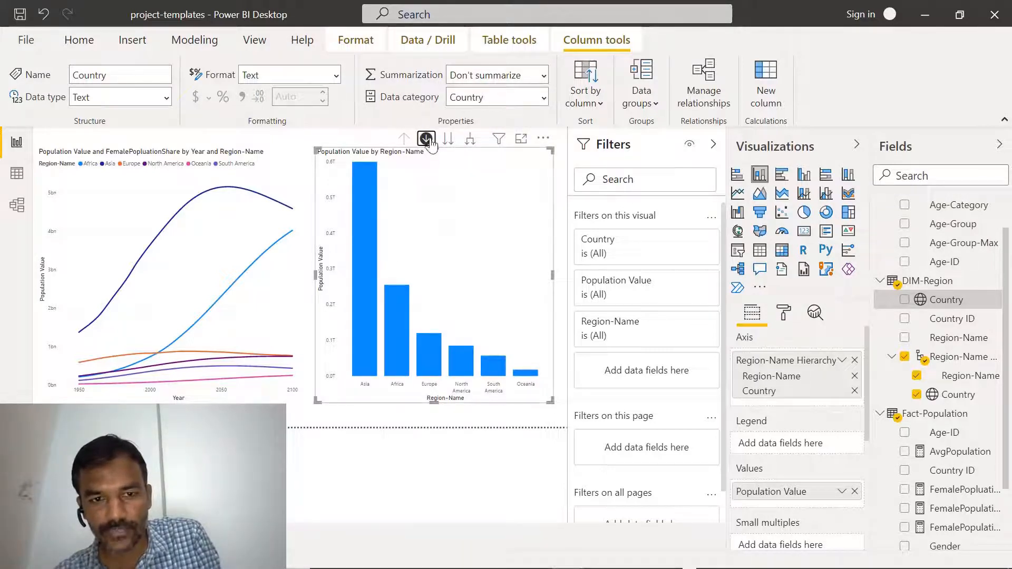
left_click(361, 275)
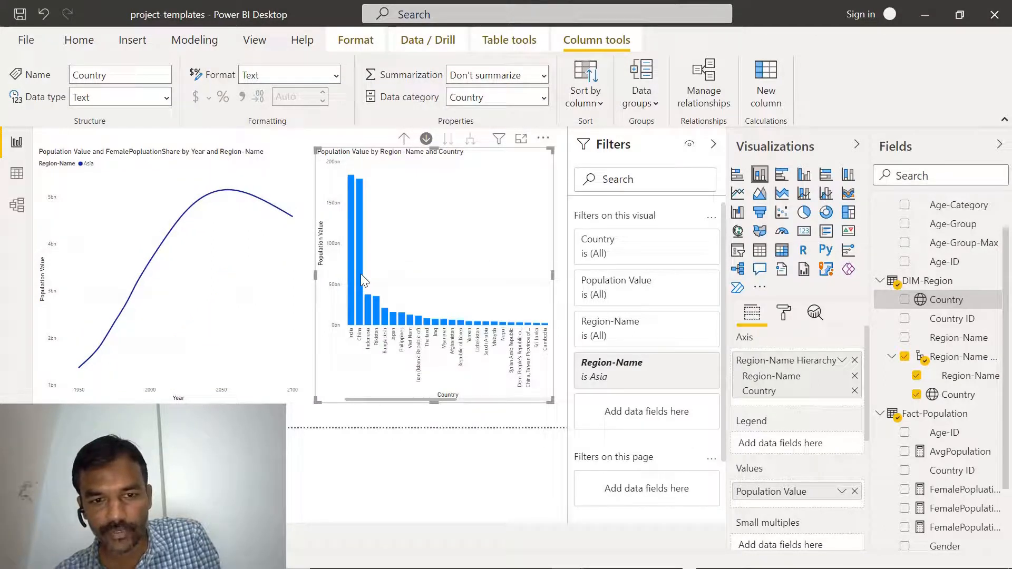
left_click(403, 139)
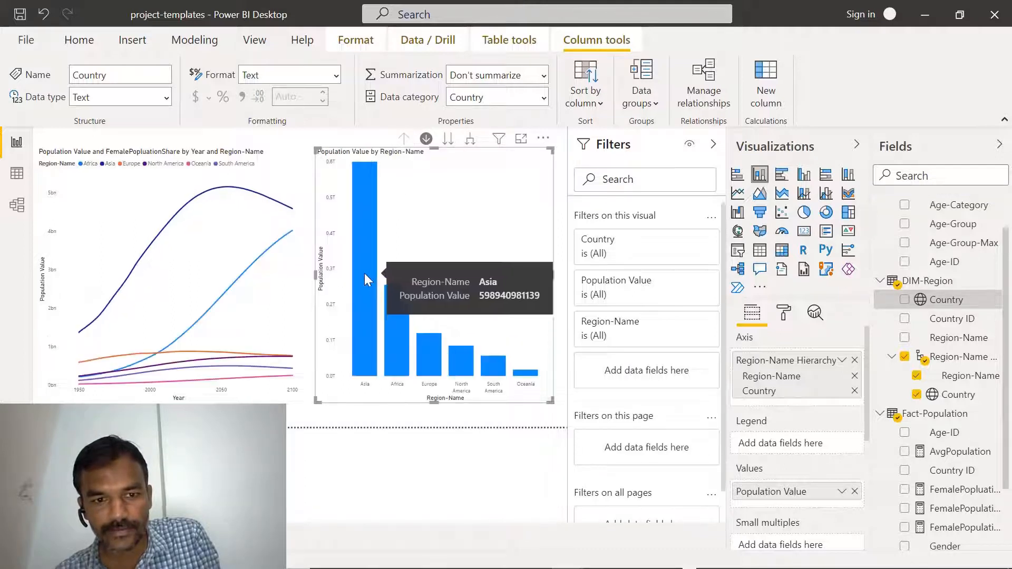
left_click(364, 273)
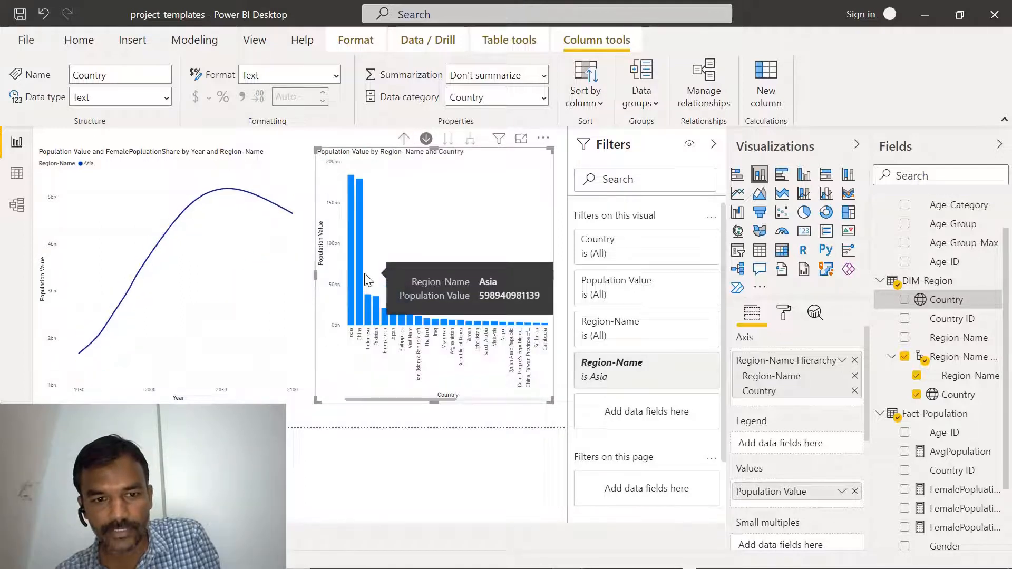
left_click(405, 141)
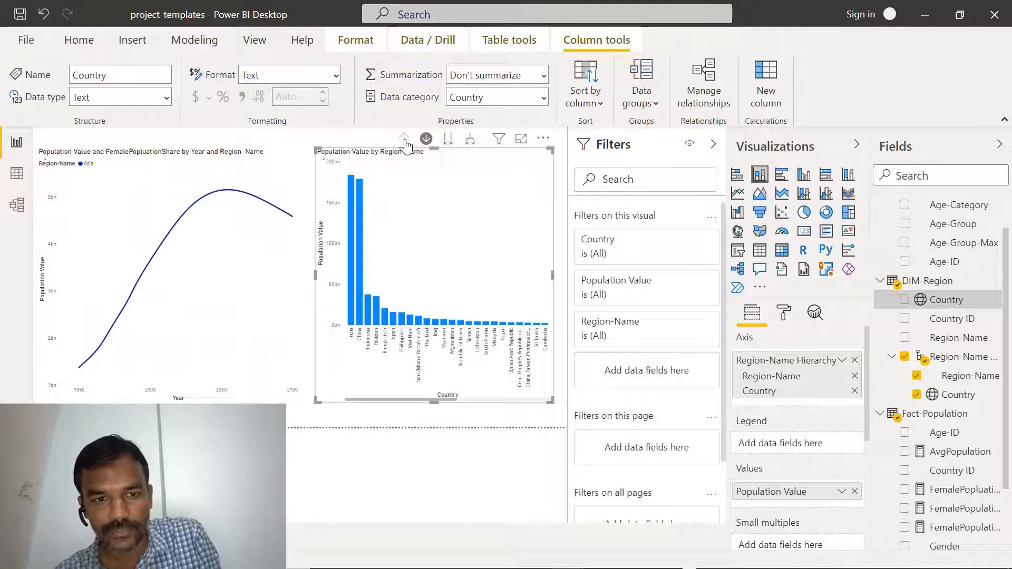
Step: Turn off drill-down mode and cross-filter the line chart by selecting the Asia and Africa bars, ending on Asia
left_click(426, 140)
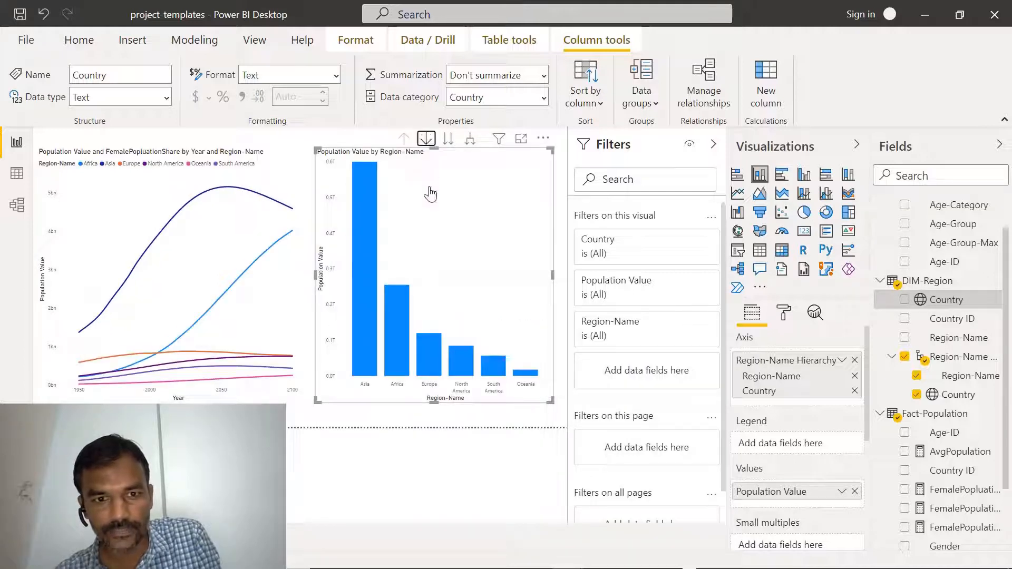
left_click(363, 285)
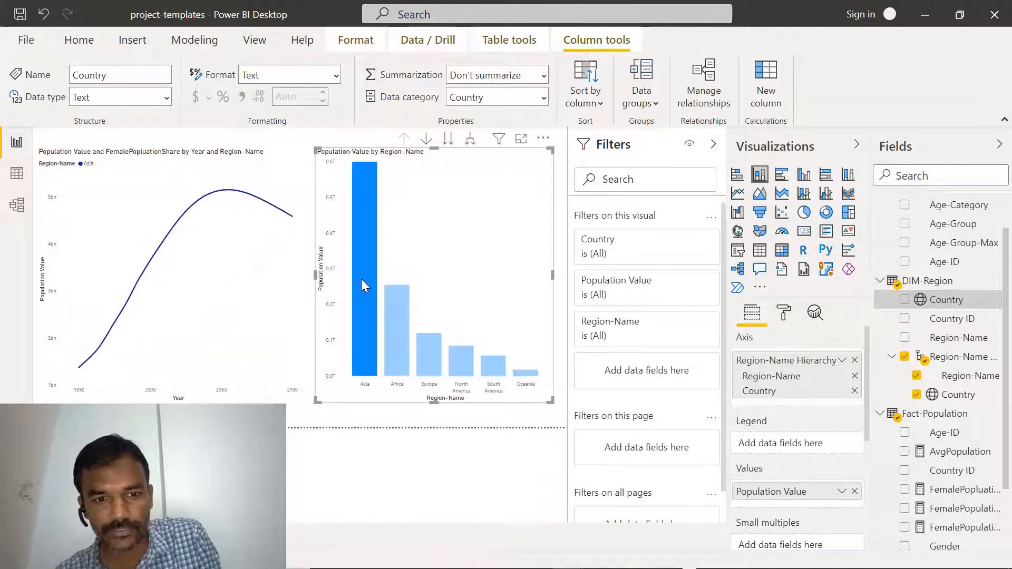
left_click(401, 311)
left_click(367, 292)
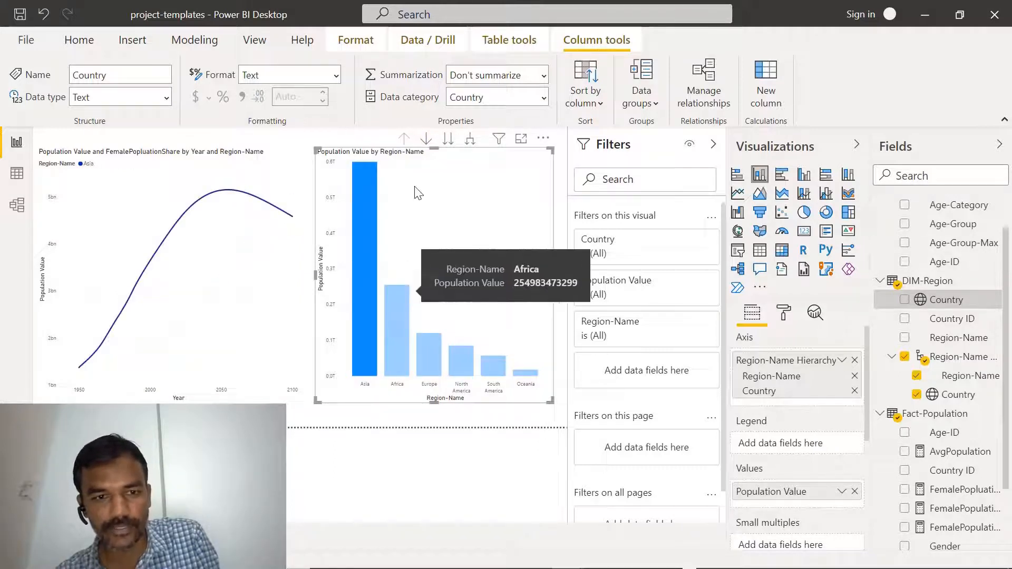
Step: Turn drill-down mode back on, clear the Asia selection and drill into Asia's countries
left_click(427, 139)
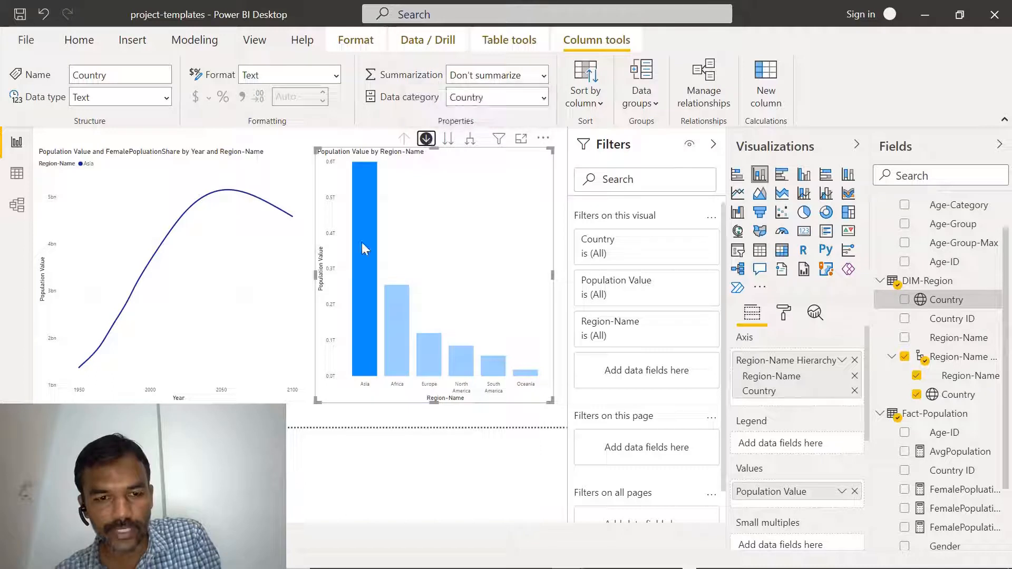
left_click(360, 252)
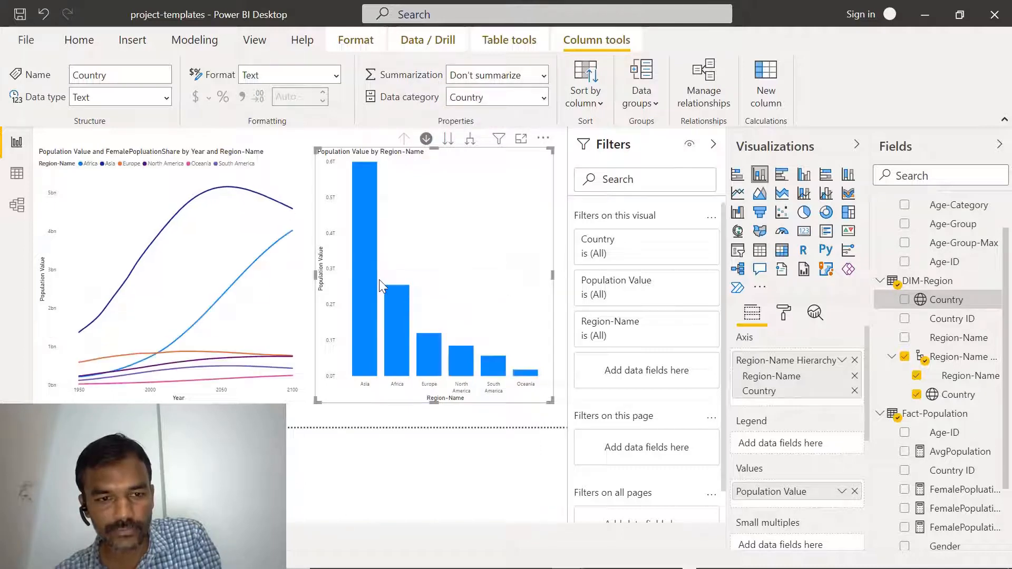
left_click(366, 310)
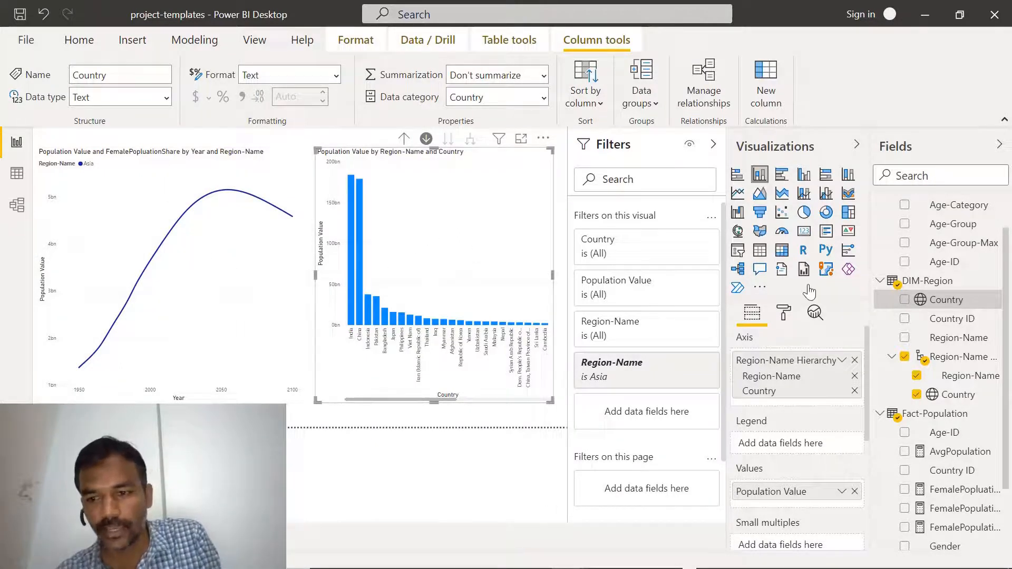
Step: Remove the hierarchy's Country level from the bar chart and add it back
left_click(918, 396)
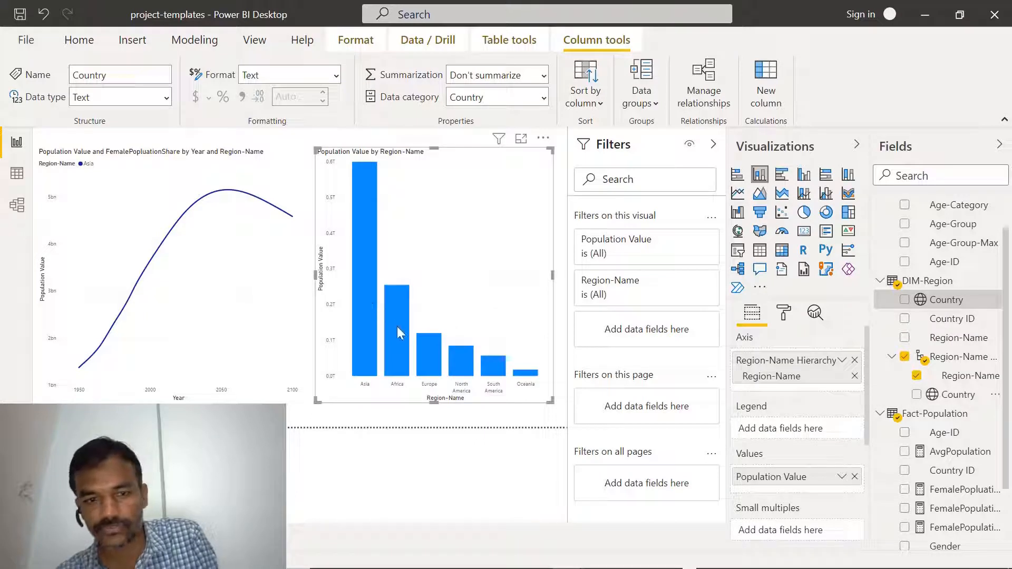
left_click(917, 395)
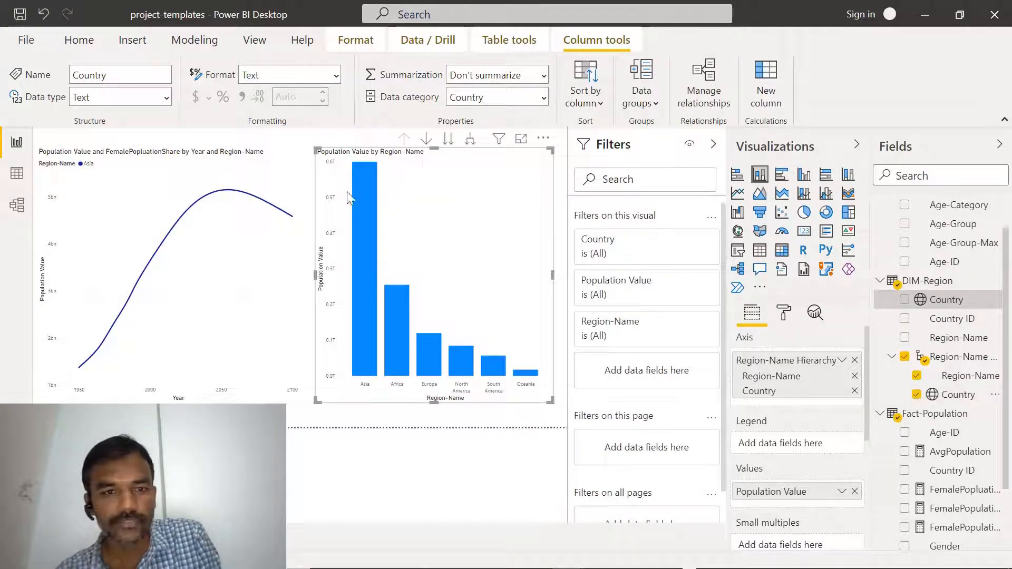
Step: Apply the population bar chart's drill-down filters to the selected visual only
left_click(420, 41)
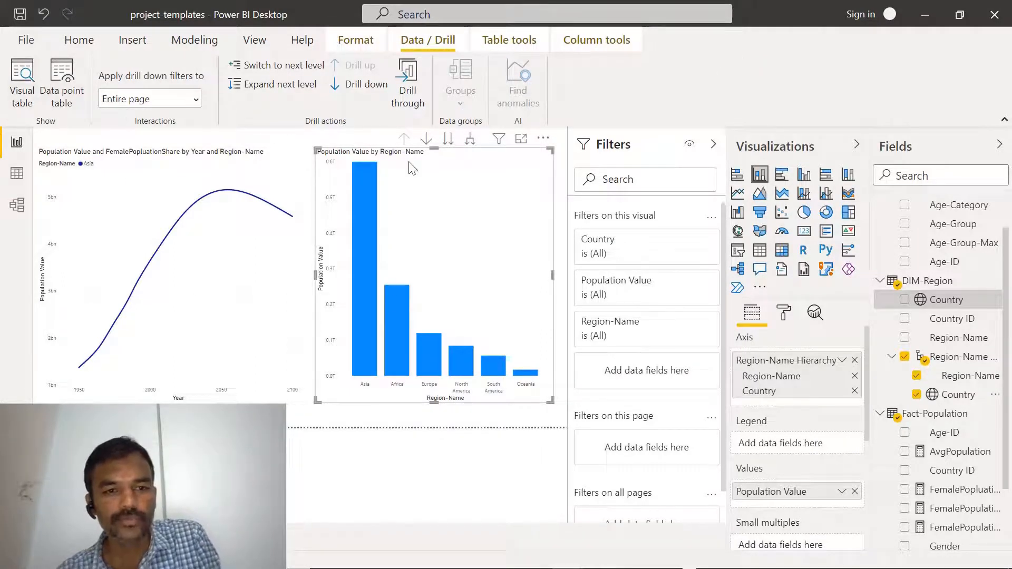
mouse_move(217, 273)
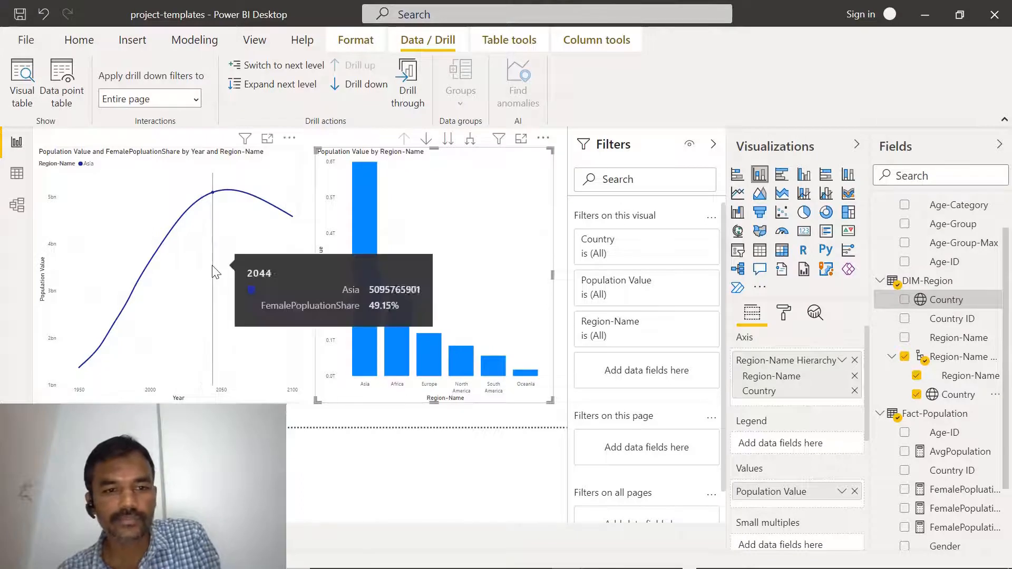
left_click(198, 98)
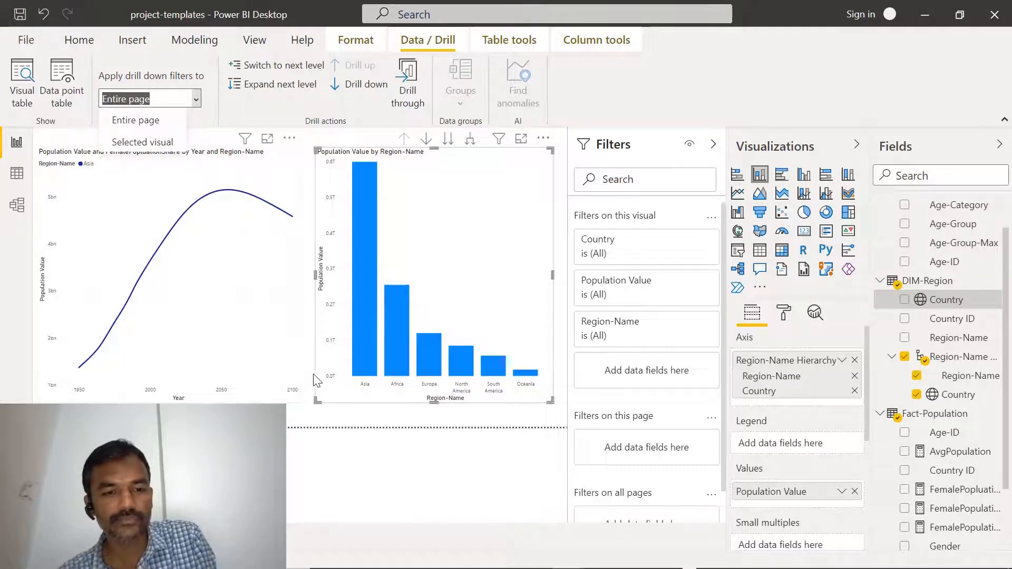
left_click(265, 341)
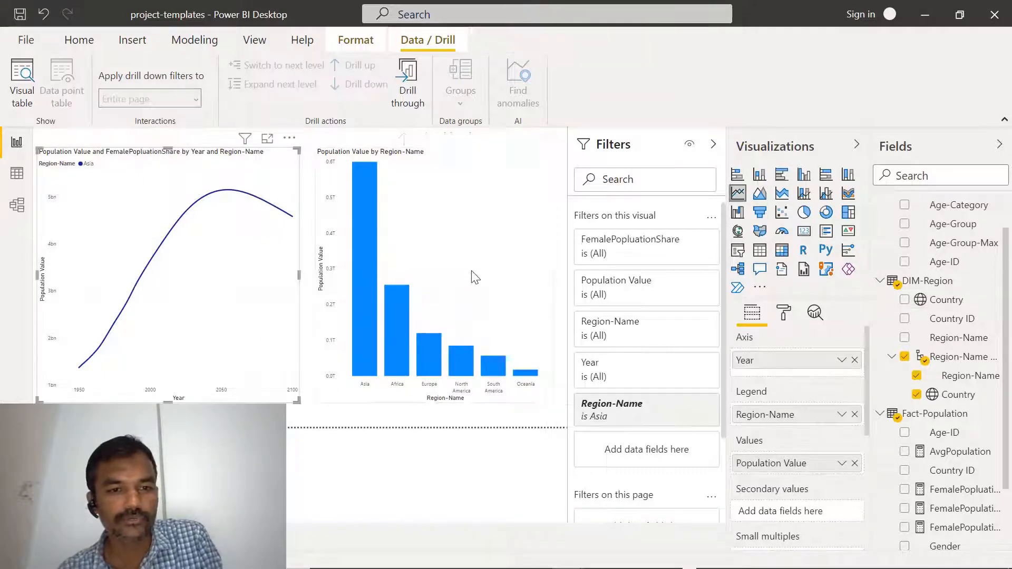
left_click(469, 255)
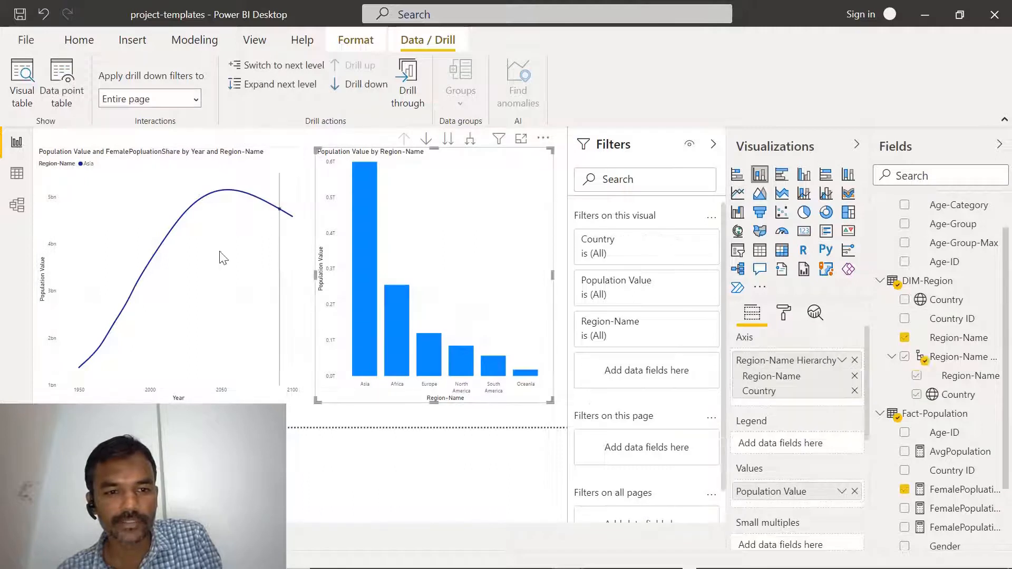
left_click(196, 99)
left_click(453, 240)
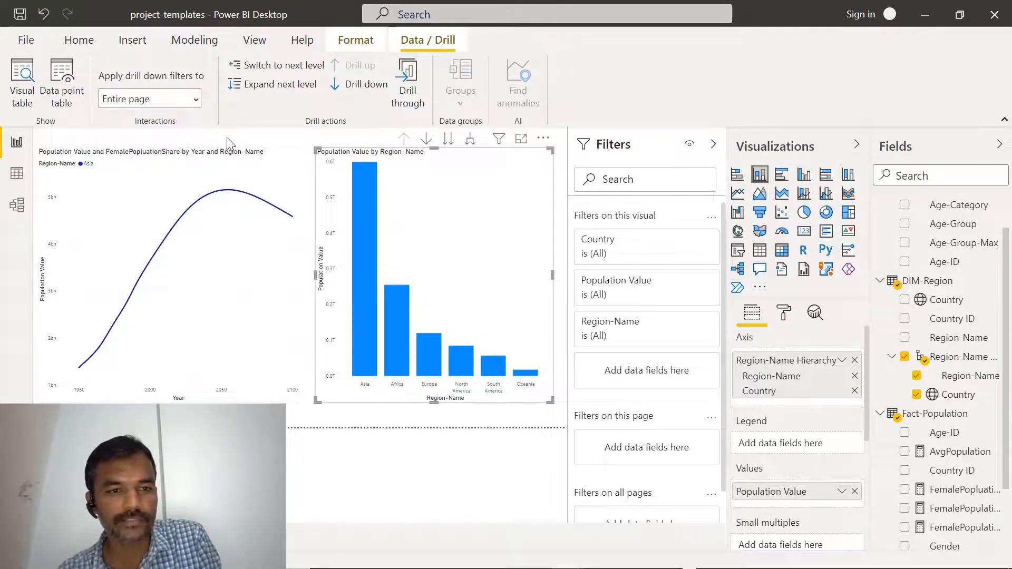
left_click(196, 99)
left_click(165, 142)
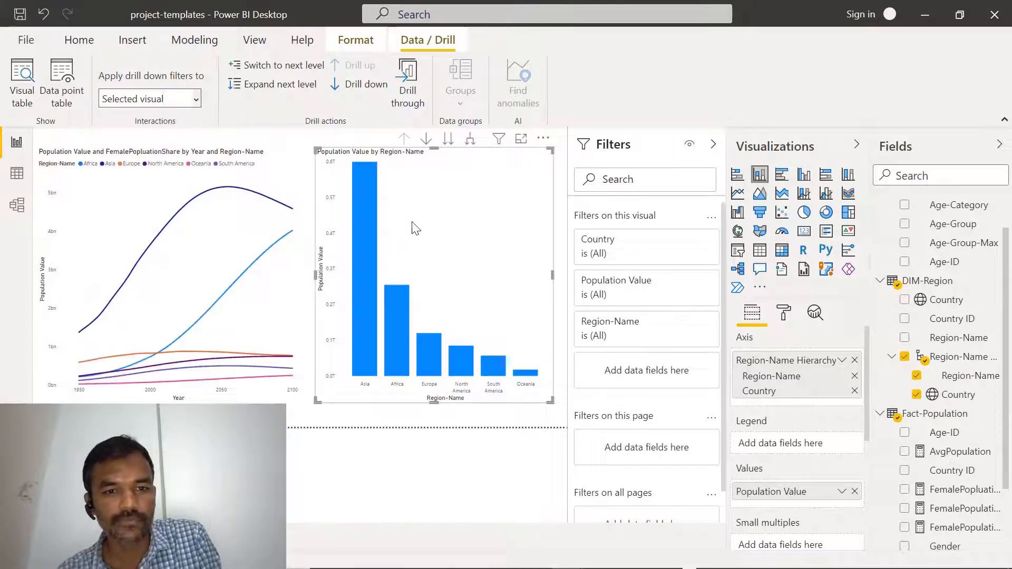
Step: Switch the bar chart to the Country level and apply its drill-down filters to the entire page
left_click(448, 139)
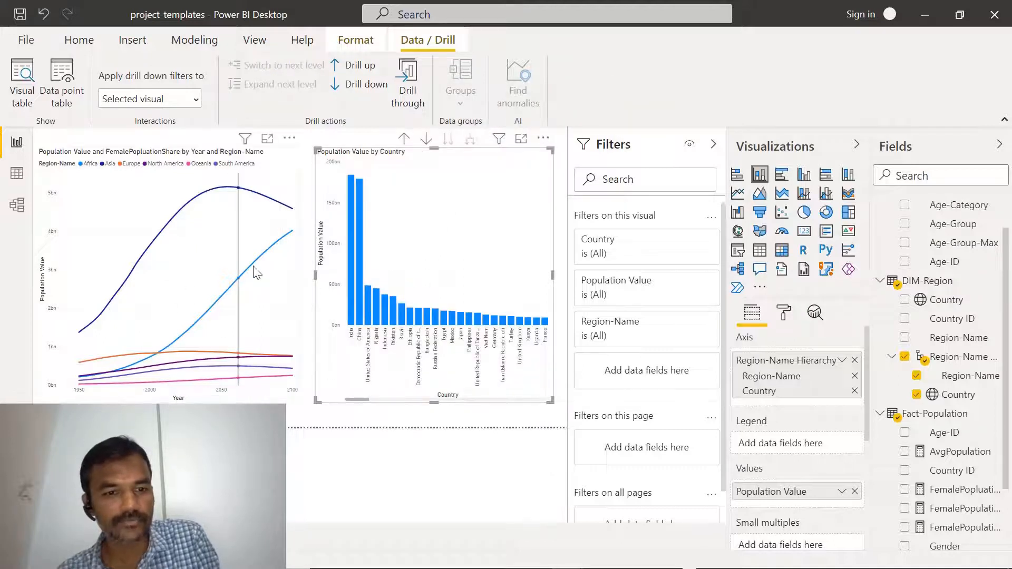
left_click(195, 103)
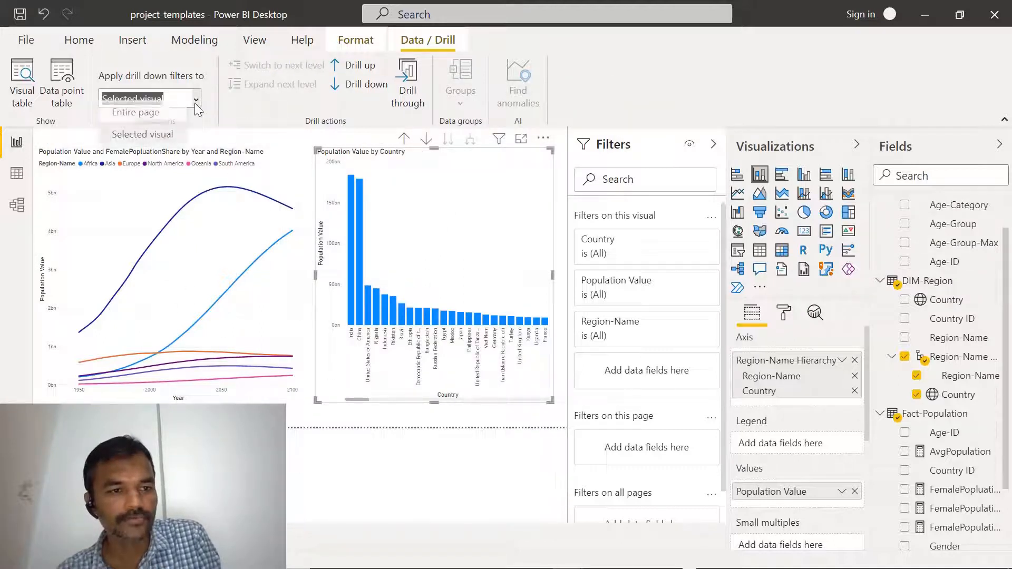
left_click(153, 120)
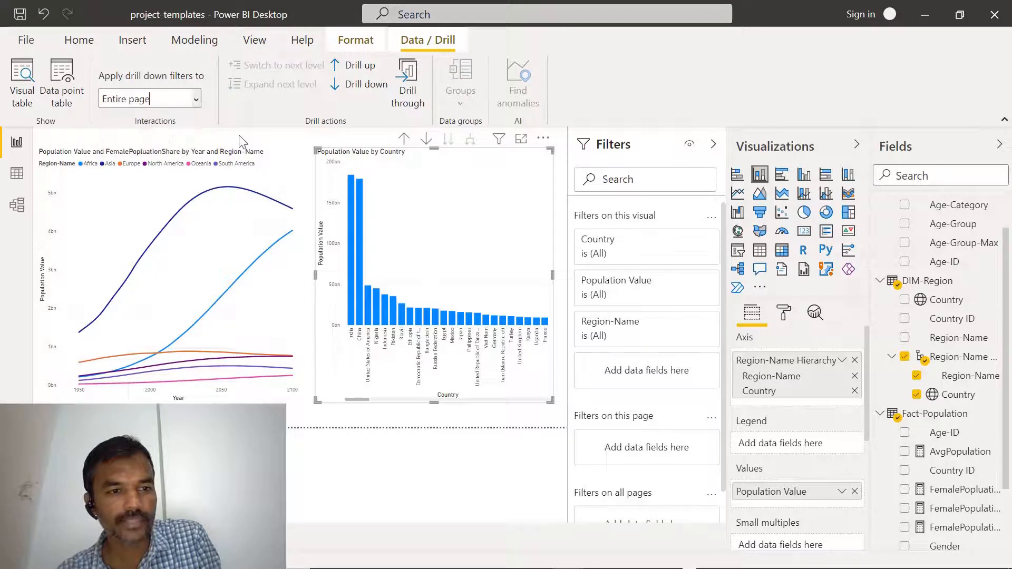
Step: Drill the bar chart up to the region level and cross-filter the line chart by Asia and then by Africa
left_click(404, 140)
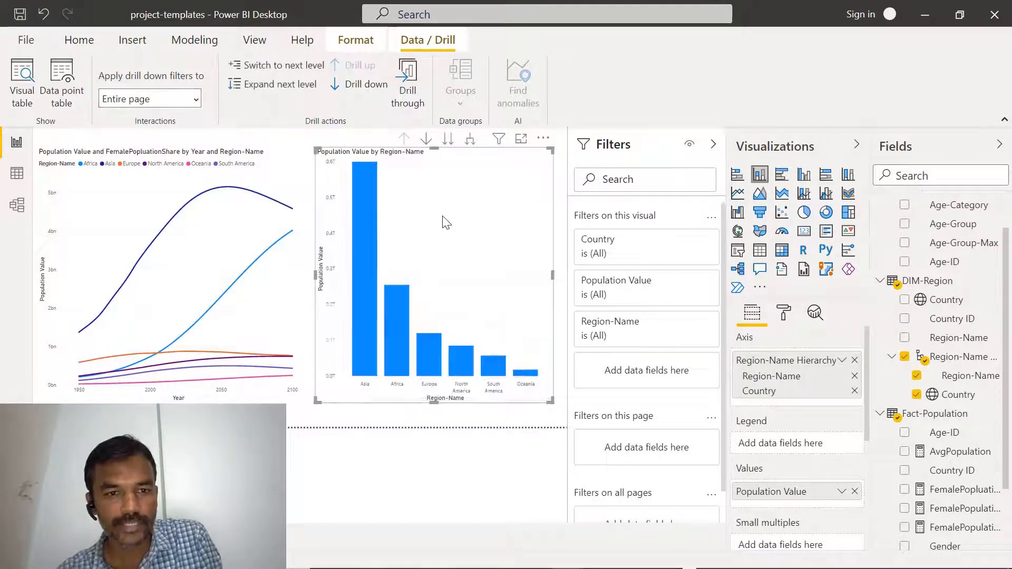
left_click(360, 243)
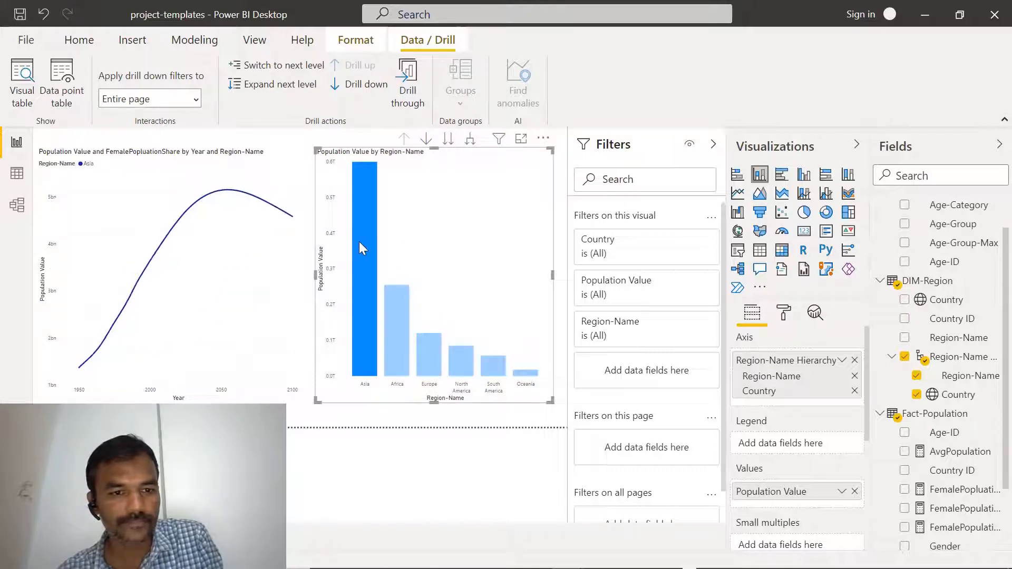
left_click(396, 320)
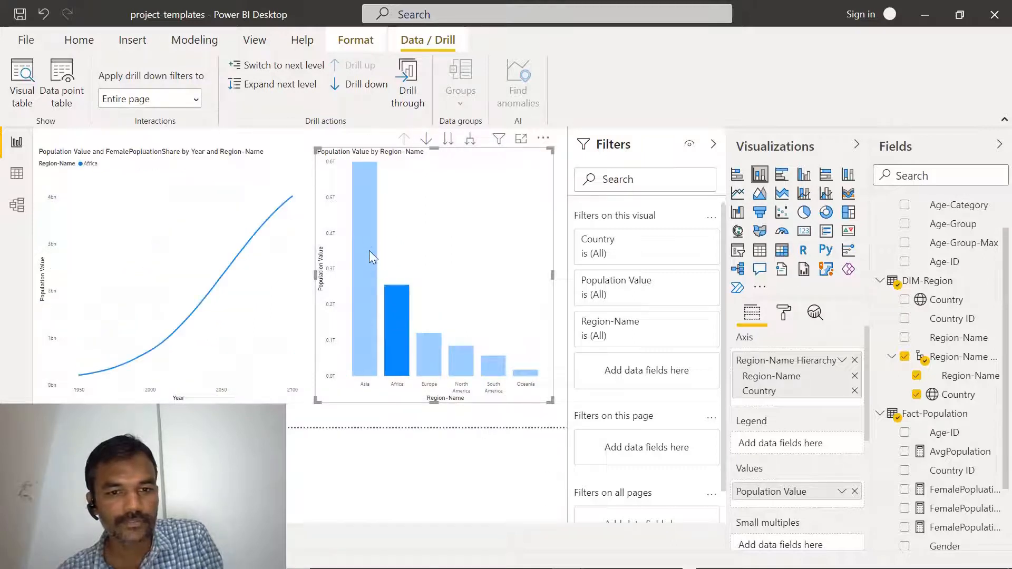
Step: Drill into Asia's countries with drill-down mode on, then turn the mode off and drill up to the region level
left_click(426, 139)
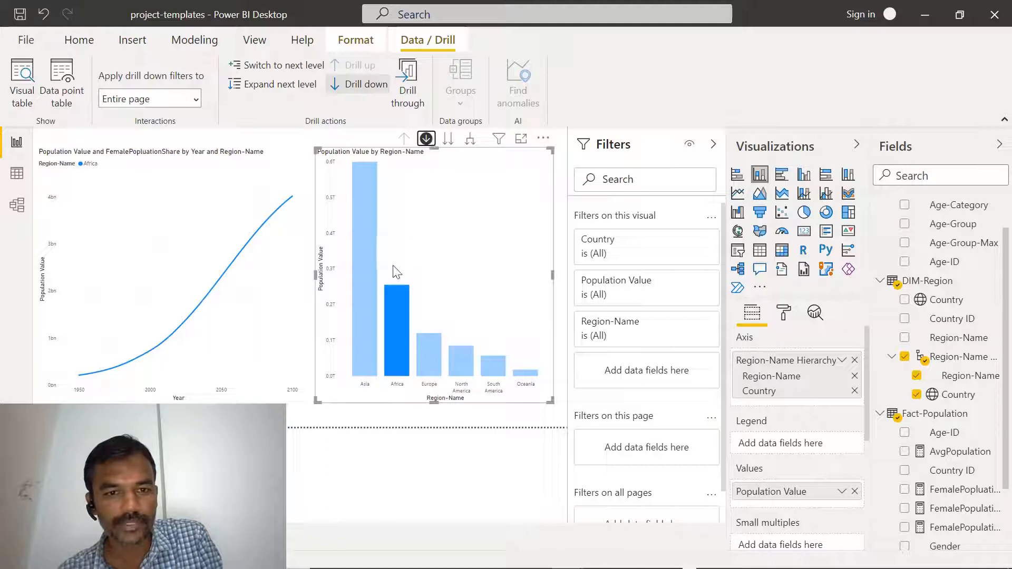
left_click(370, 265)
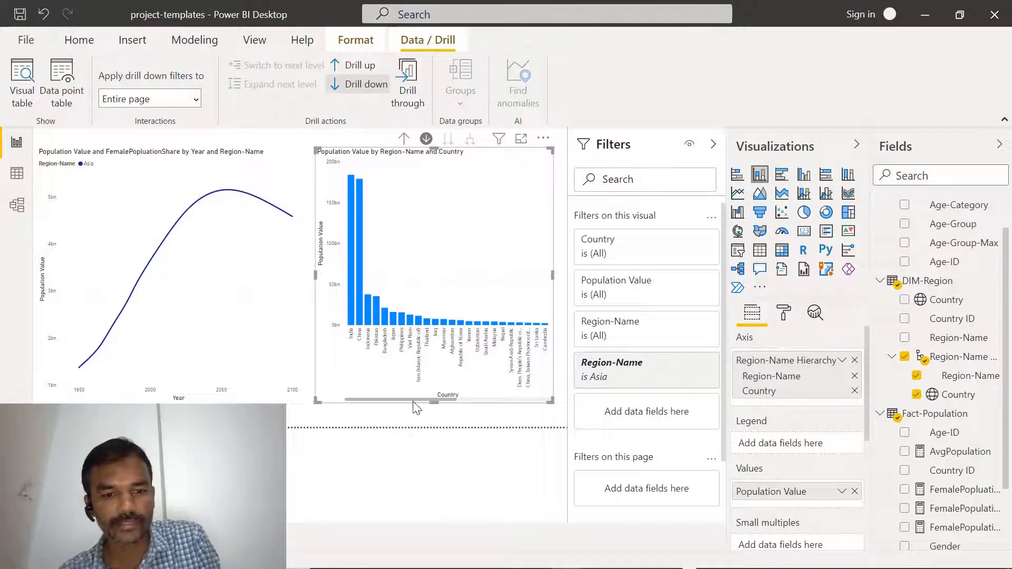
left_click_drag(413, 406, 374, 431)
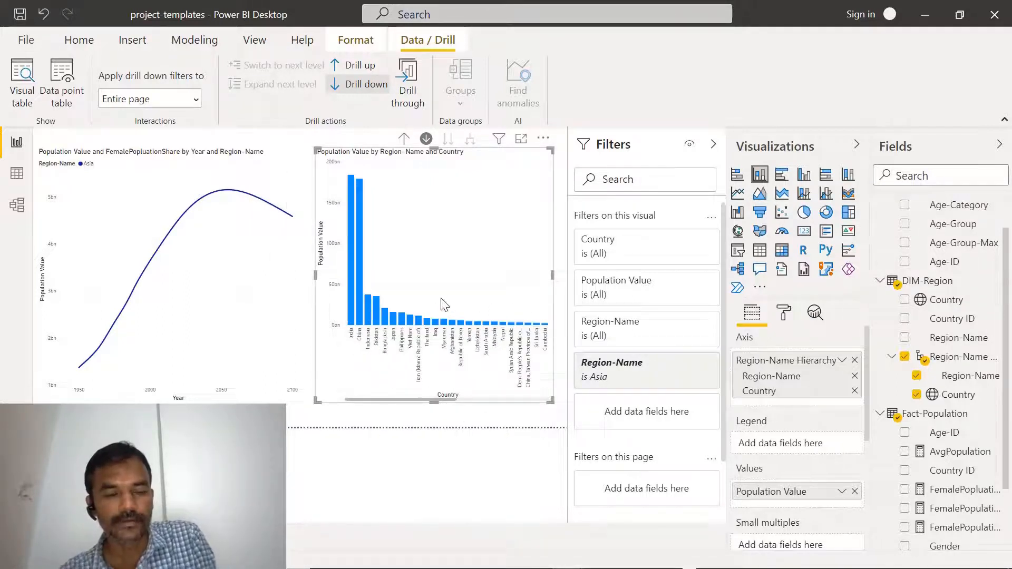
left_click(426, 138)
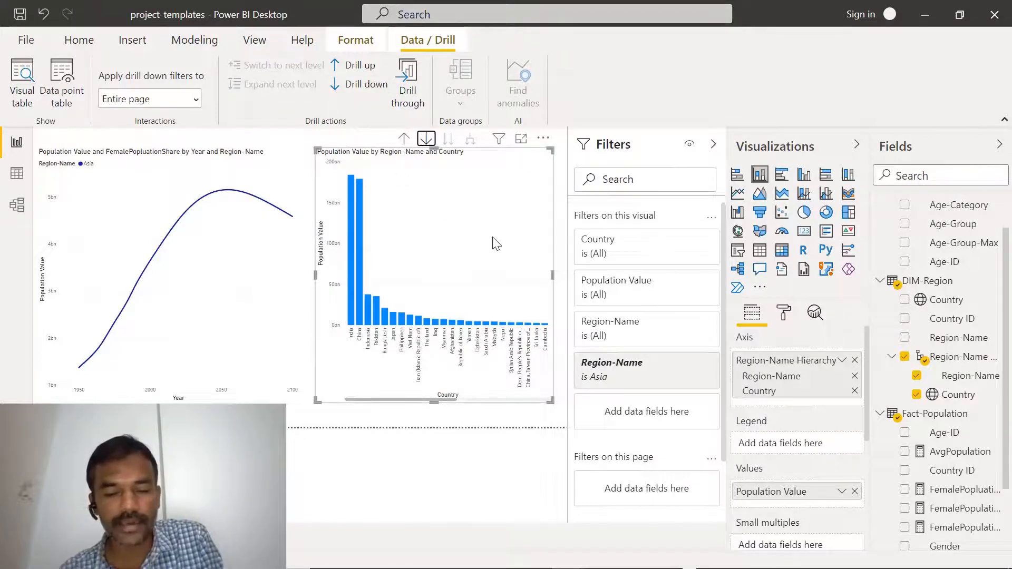
left_click(357, 73)
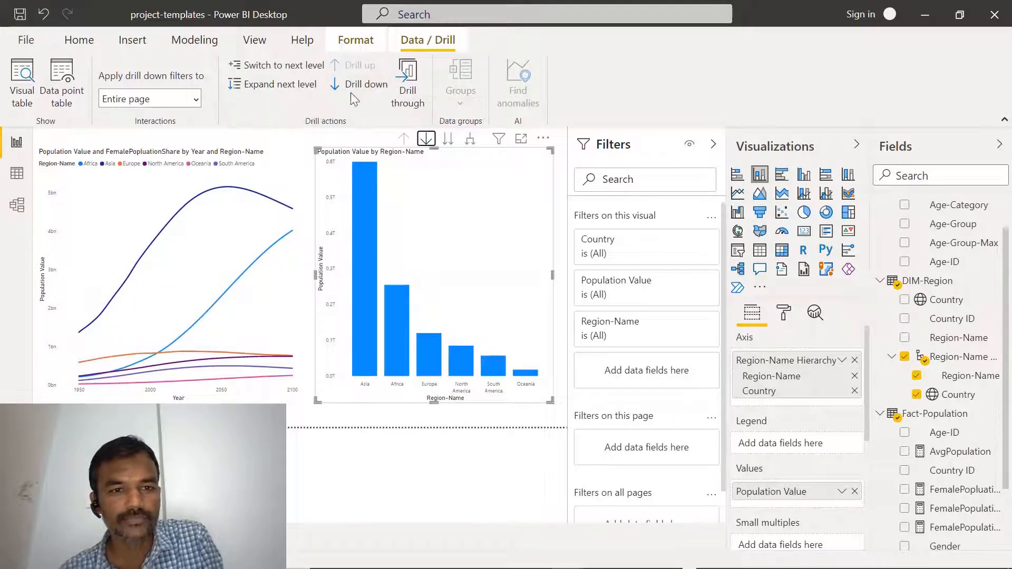